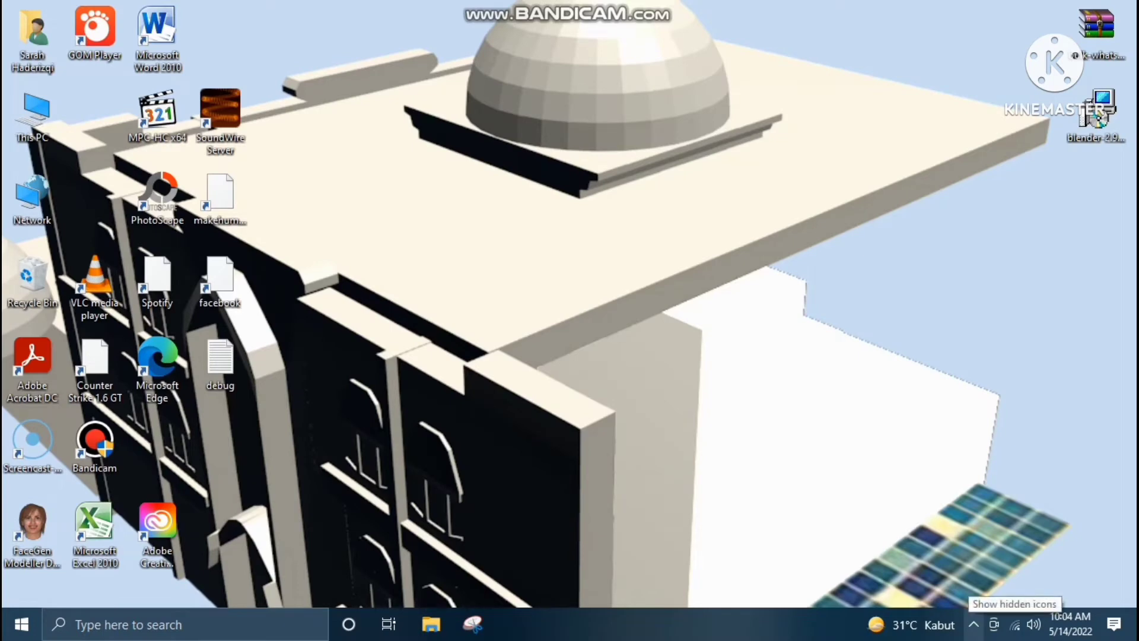
Launch FaceGen Modeller from its desktop shortcut
left_click(973, 624)
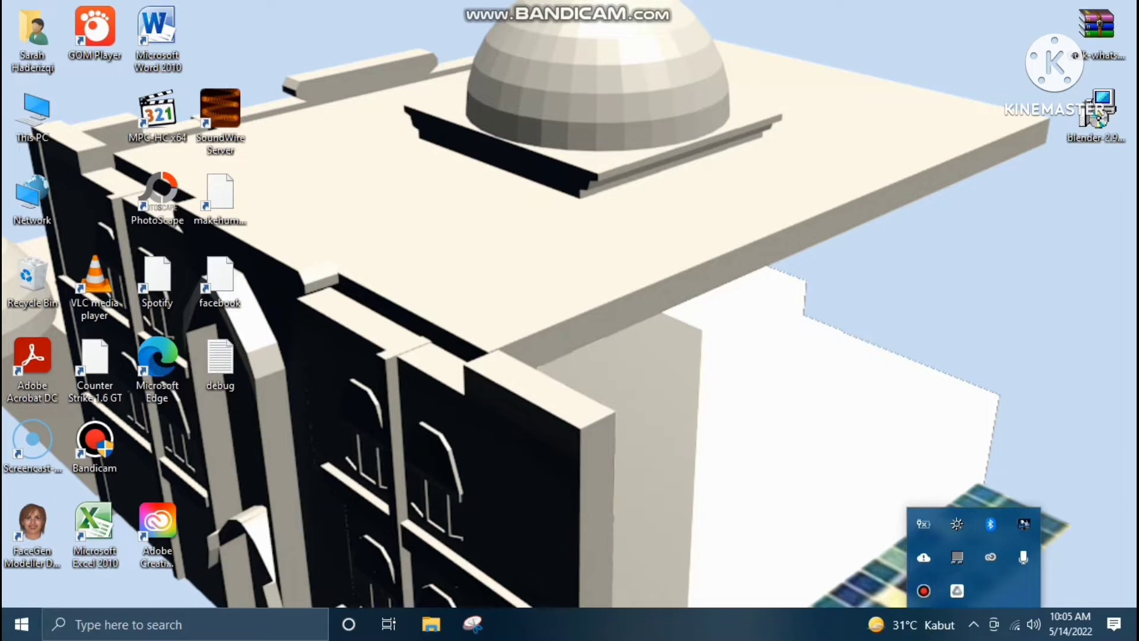
left_click(32, 525)
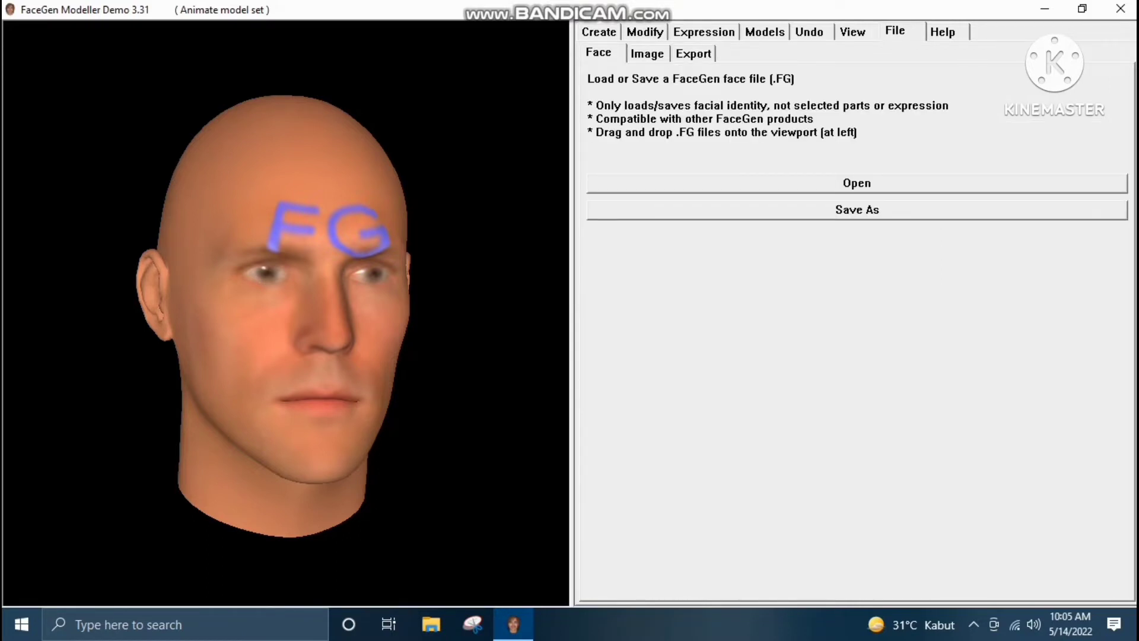
Open the latihan .fg practice face file from Documents as a FaceGen face
left_click(857, 182)
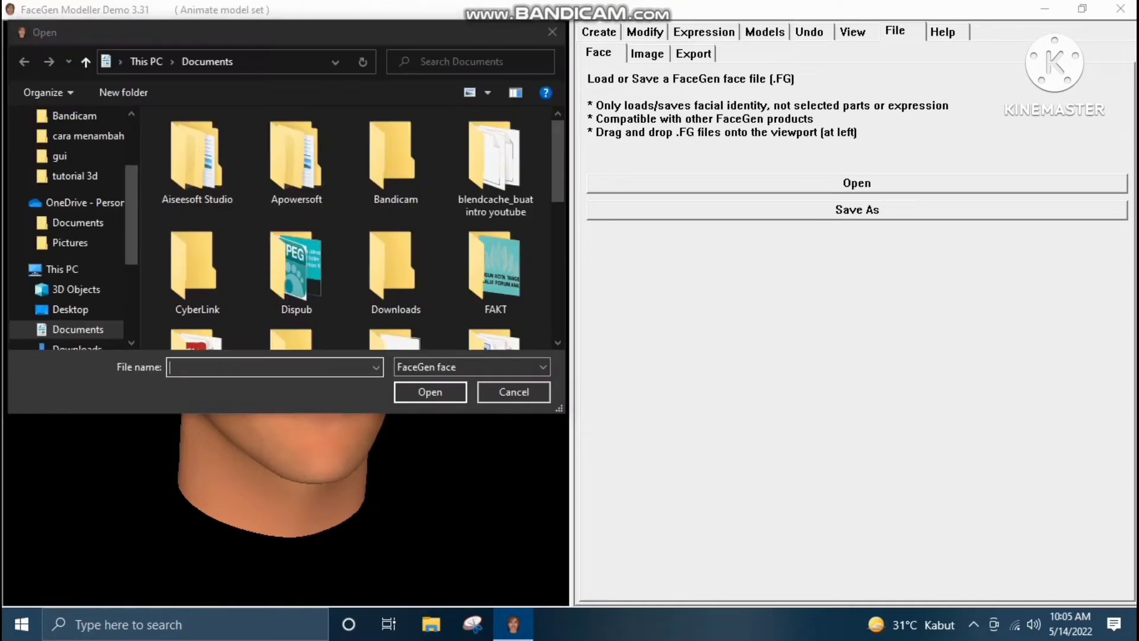
scroll(396, 160, "down", 5)
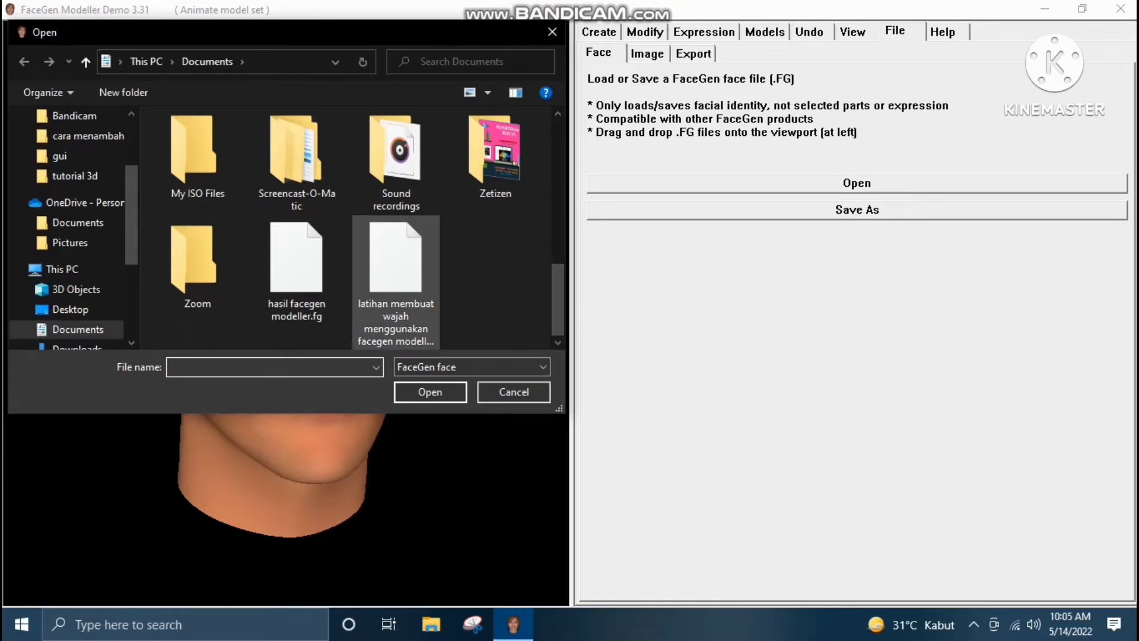
left_click(396, 261)
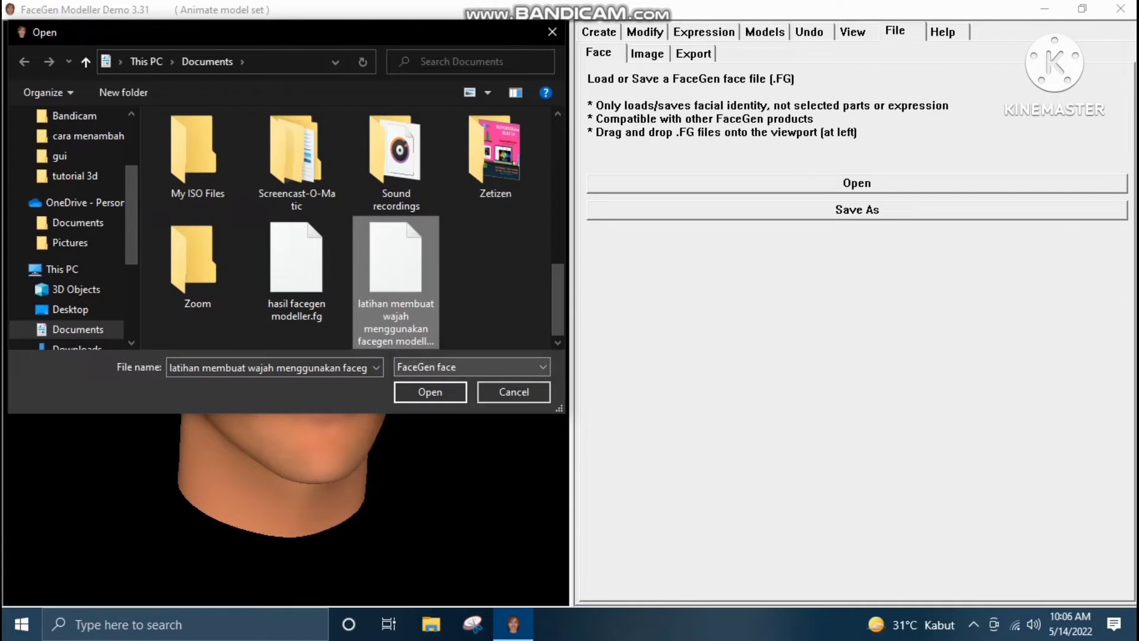
left_click(472, 367)
key("Return")
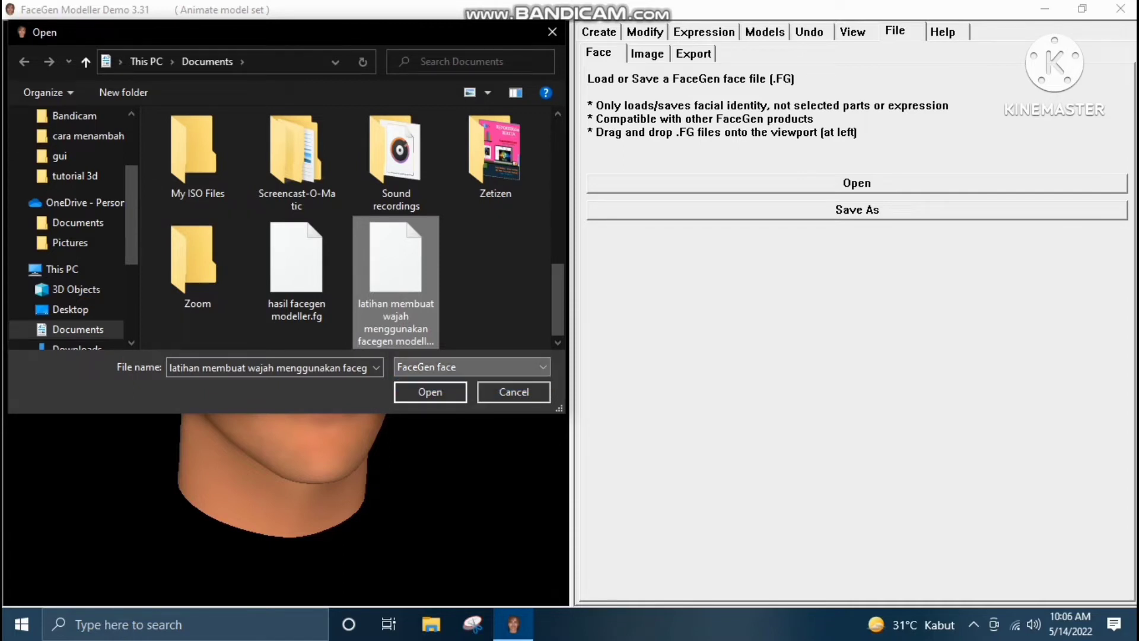
key("Return")
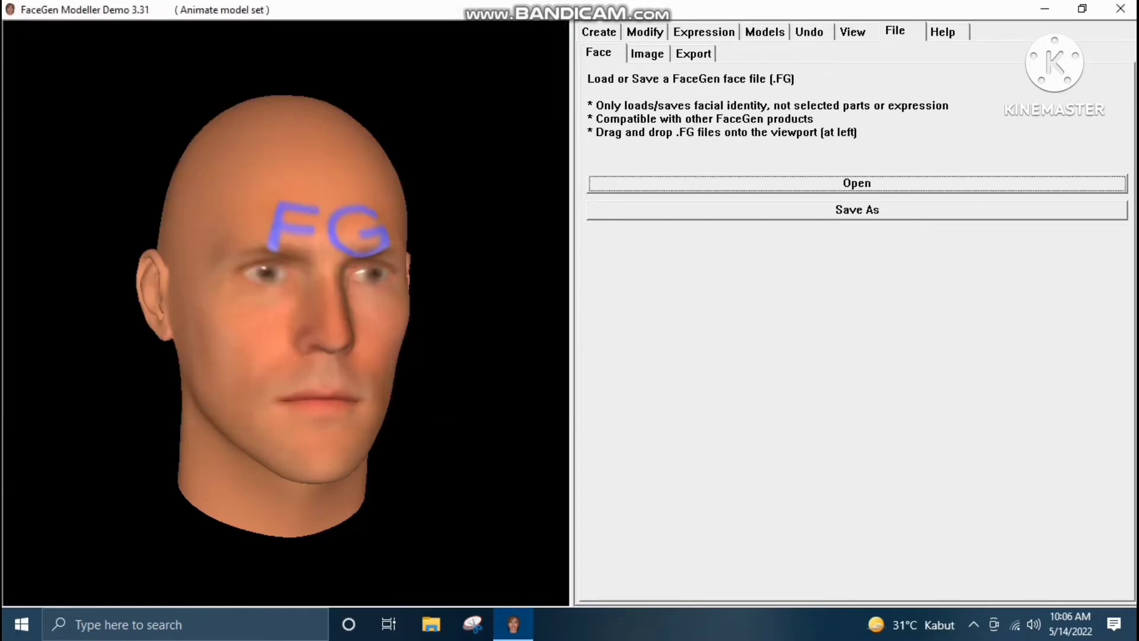
Export the head as DAE (Collada) named 'belajar export dari facegen modeller ke blender'
left_click(694, 53)
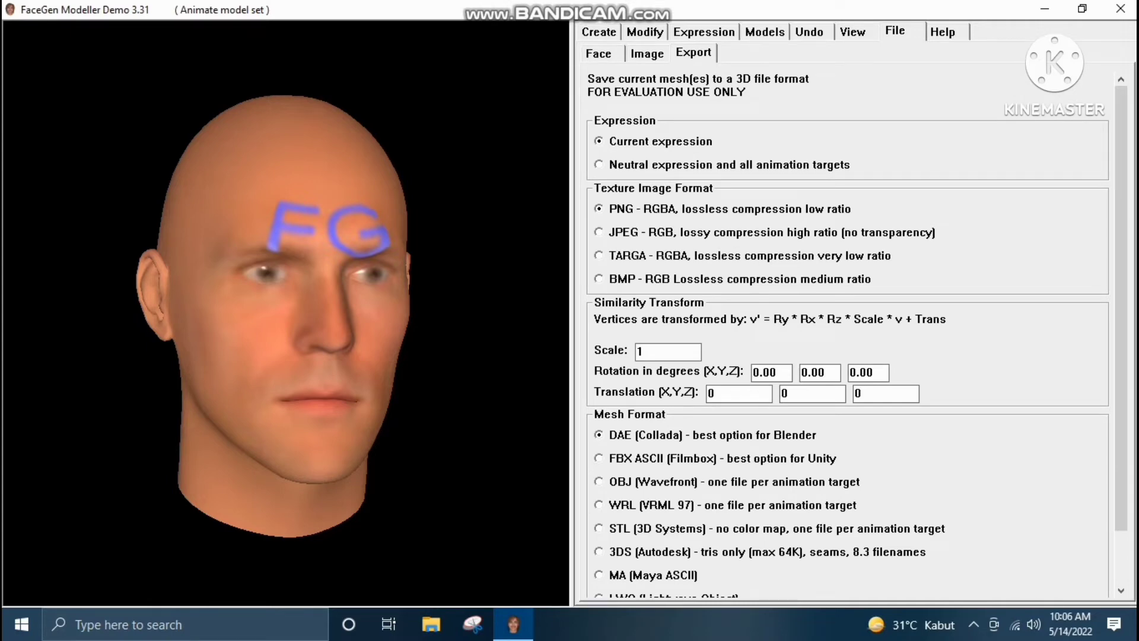
scroll(847, 356, "down", 2)
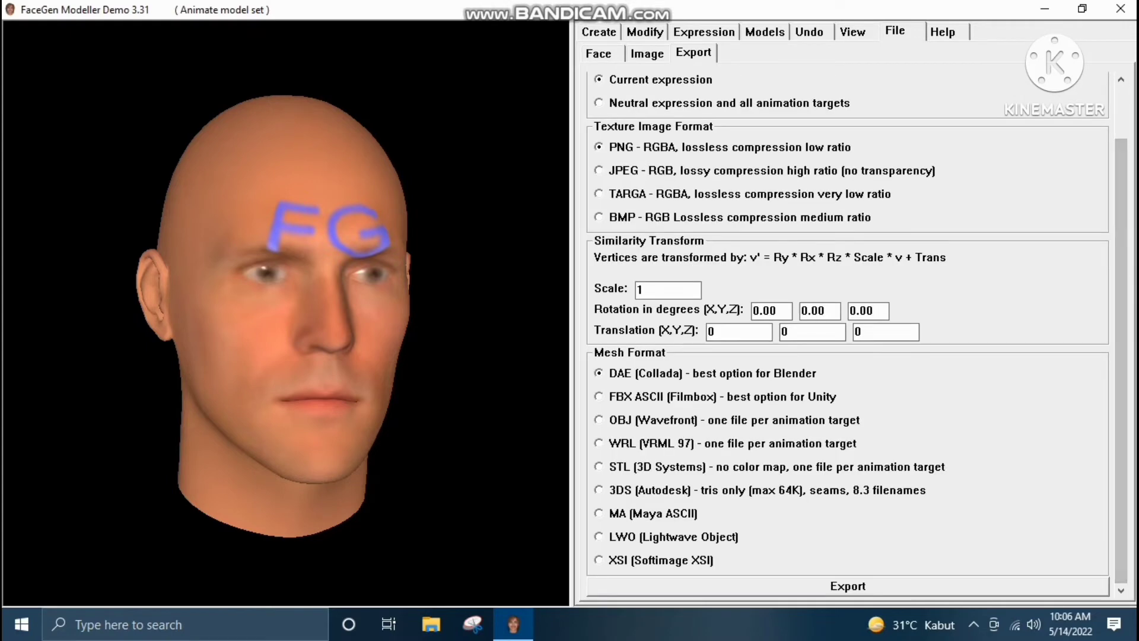
left_click(848, 586)
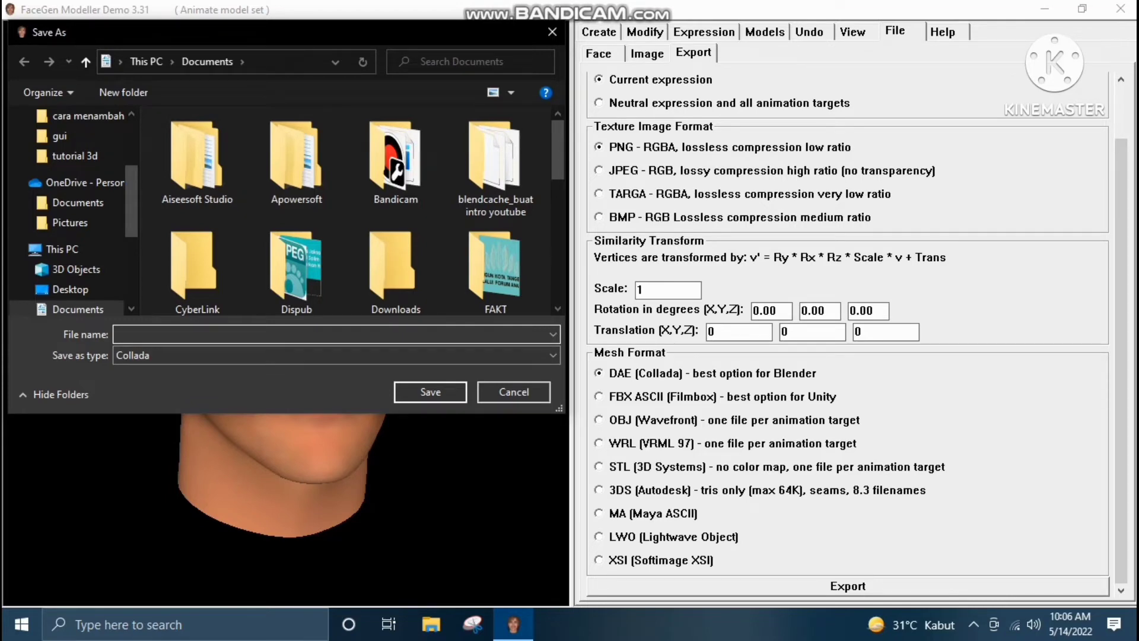
scroll(356, 211, "down", 5)
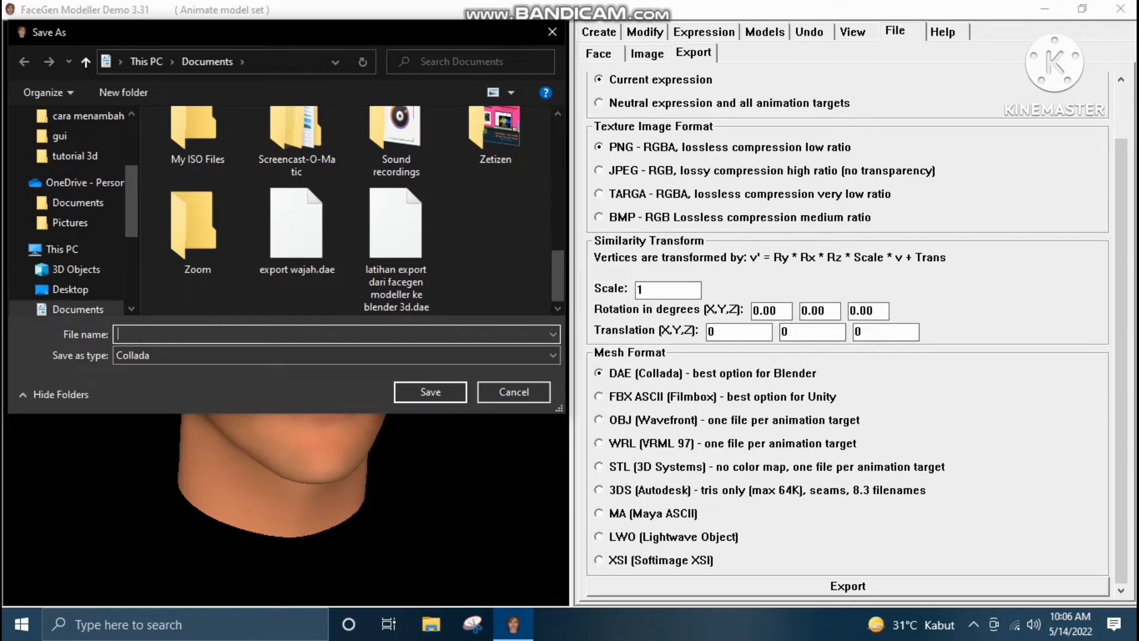
type("belajar ")
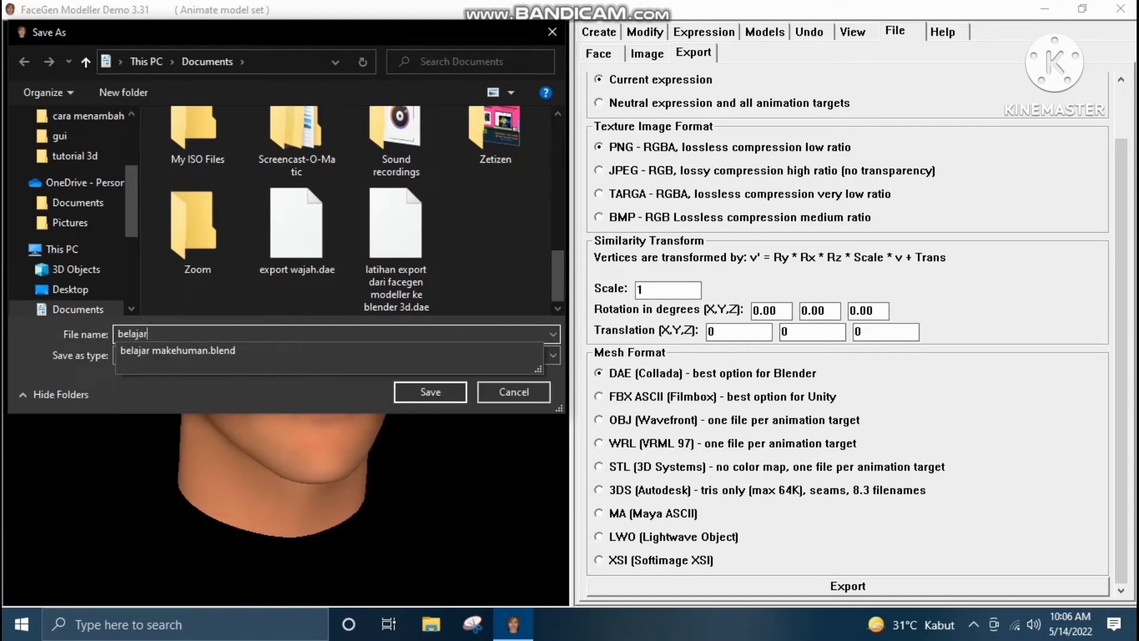
type("export")
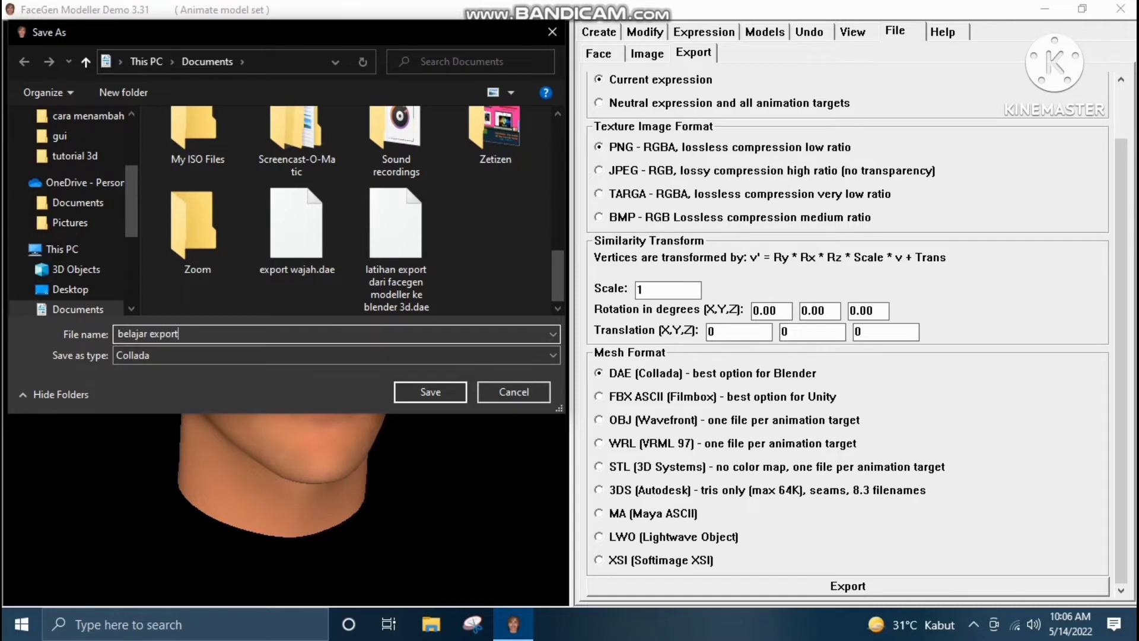
type(" dari ")
type("face")
type("gen mo")
type("deller ke ")
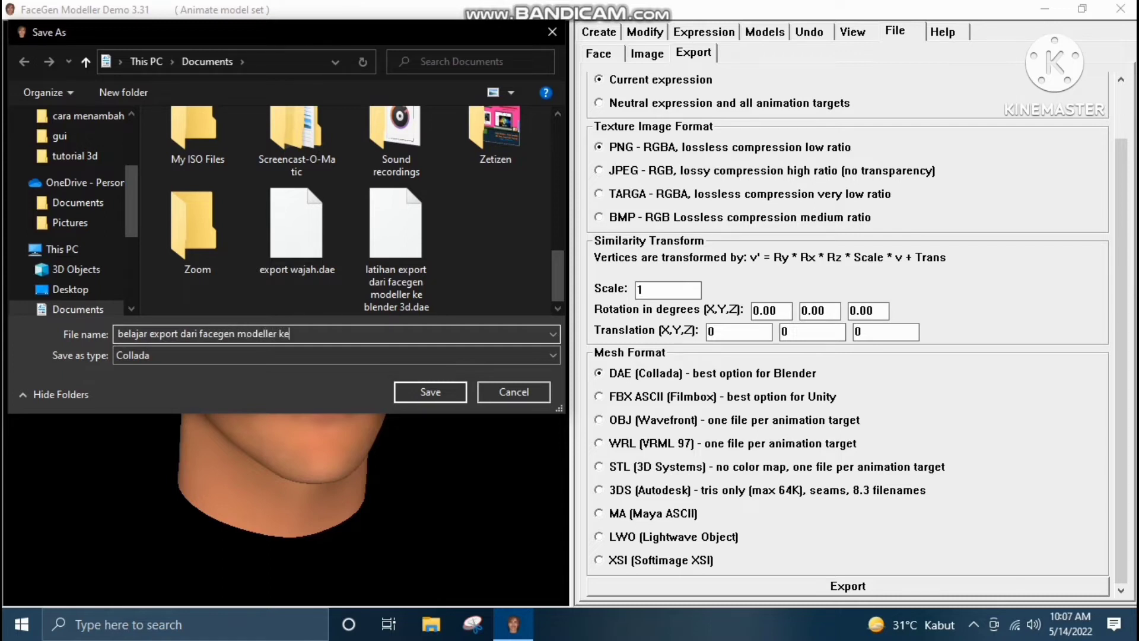
type("blender")
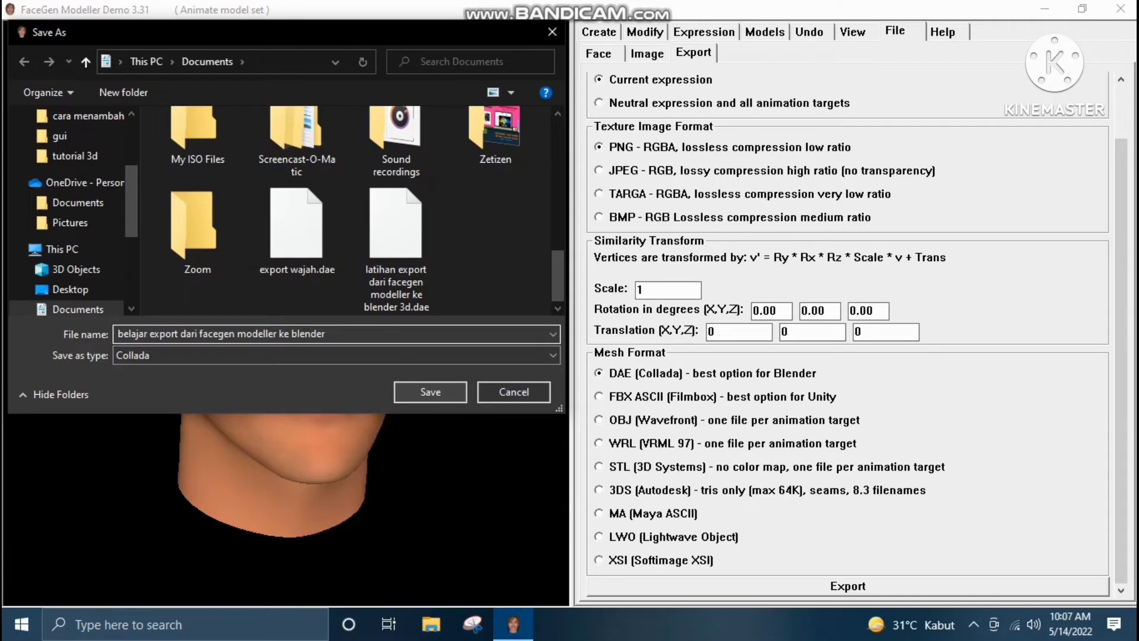
key("Return")
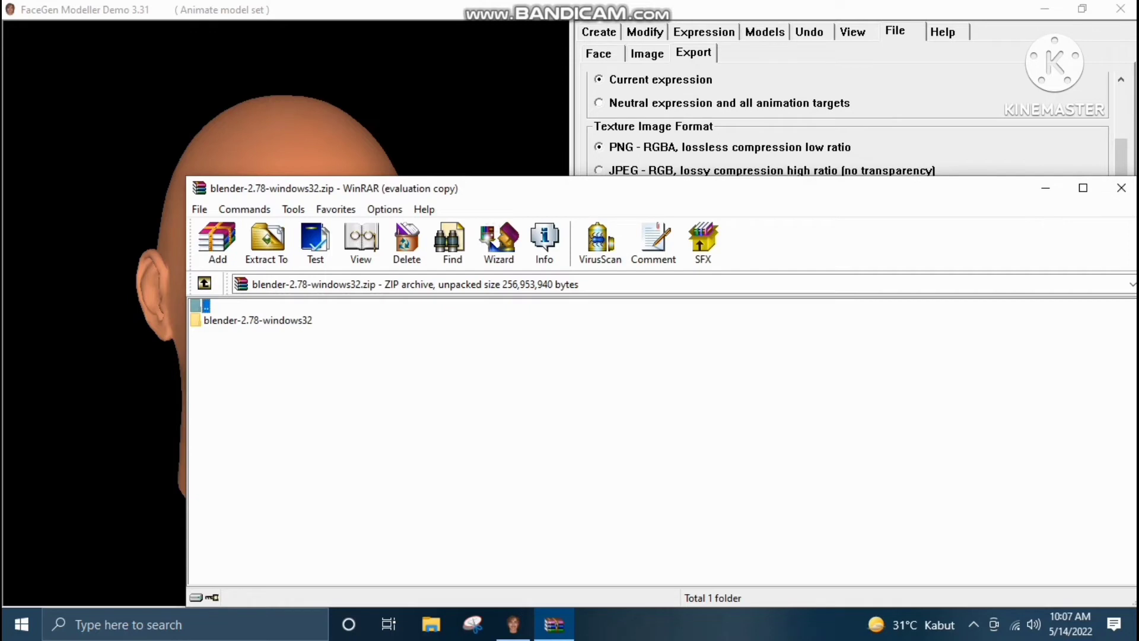
Run blender.exe from the archive's blender-2.78-windows32 folder in WinRAR
key("Down")
key("Return")
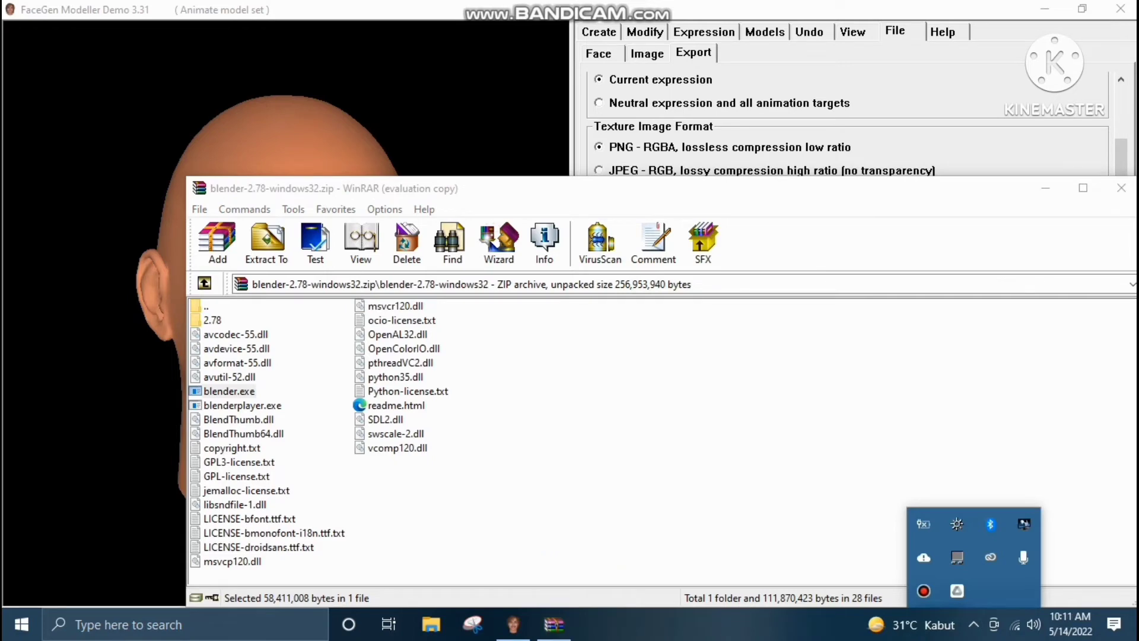
key("Return")
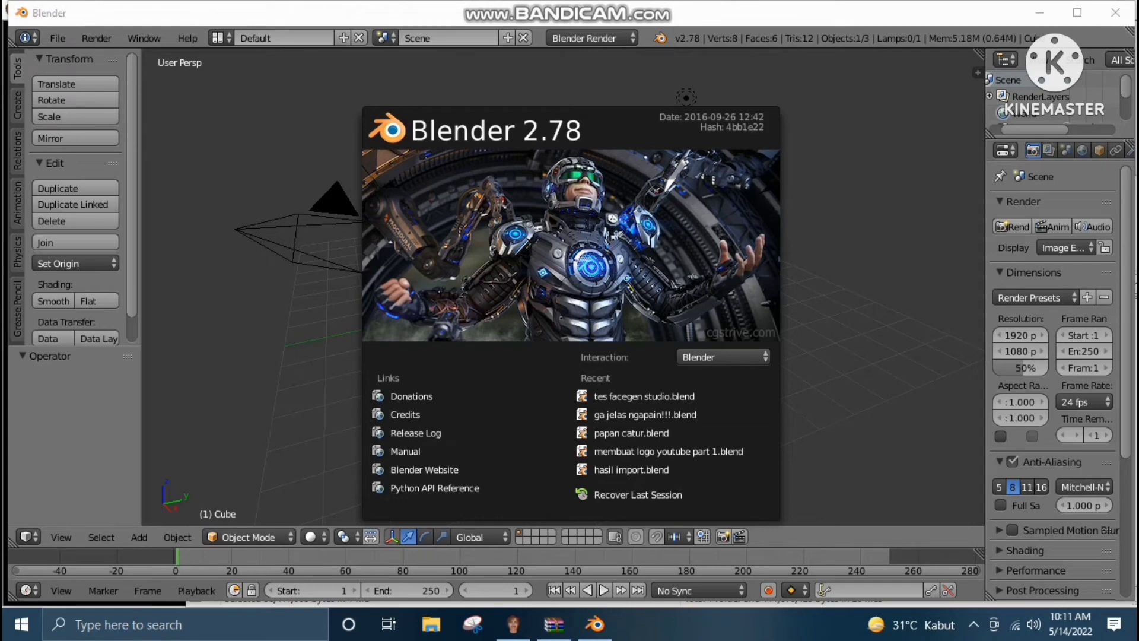
Dismiss Blender's splash screen and delete the default cube
key("Escape")
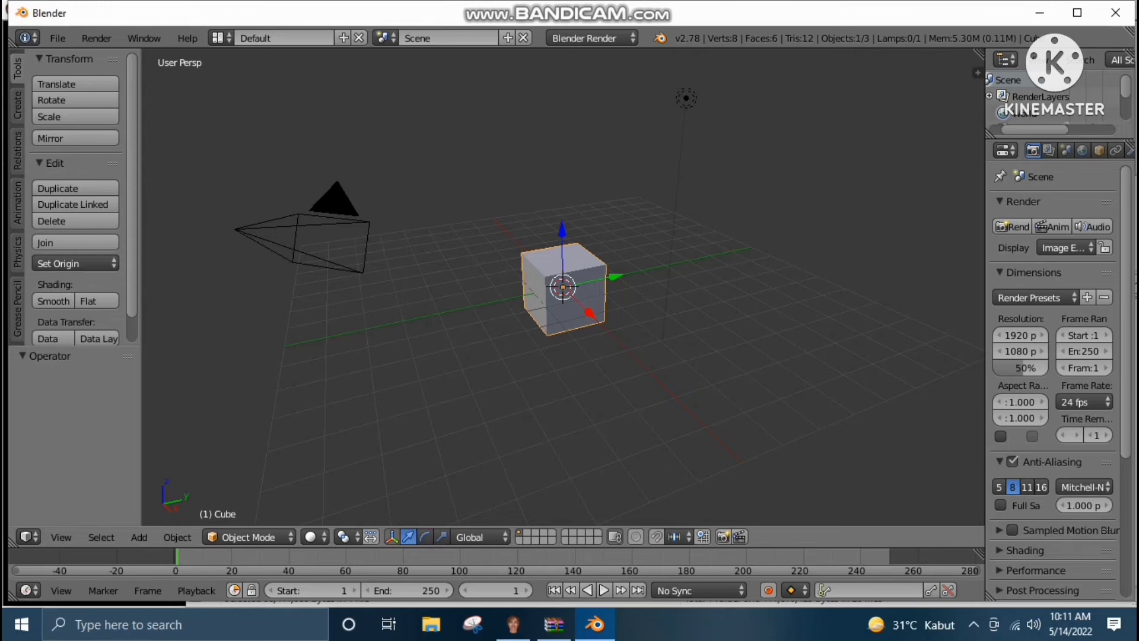
key("x")
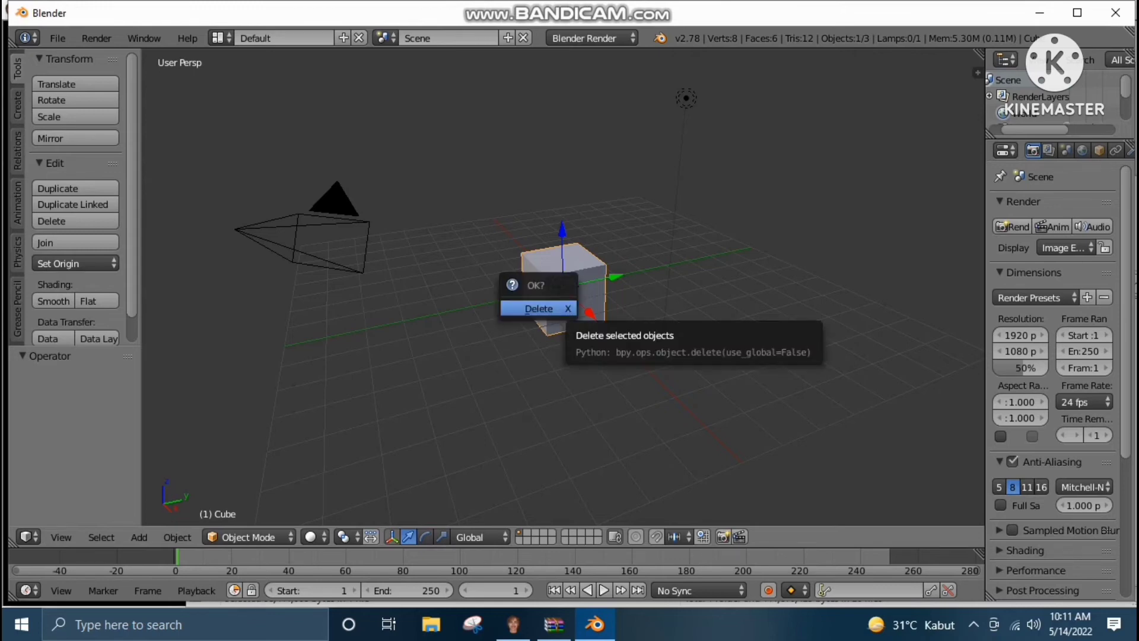
left_click(539, 308)
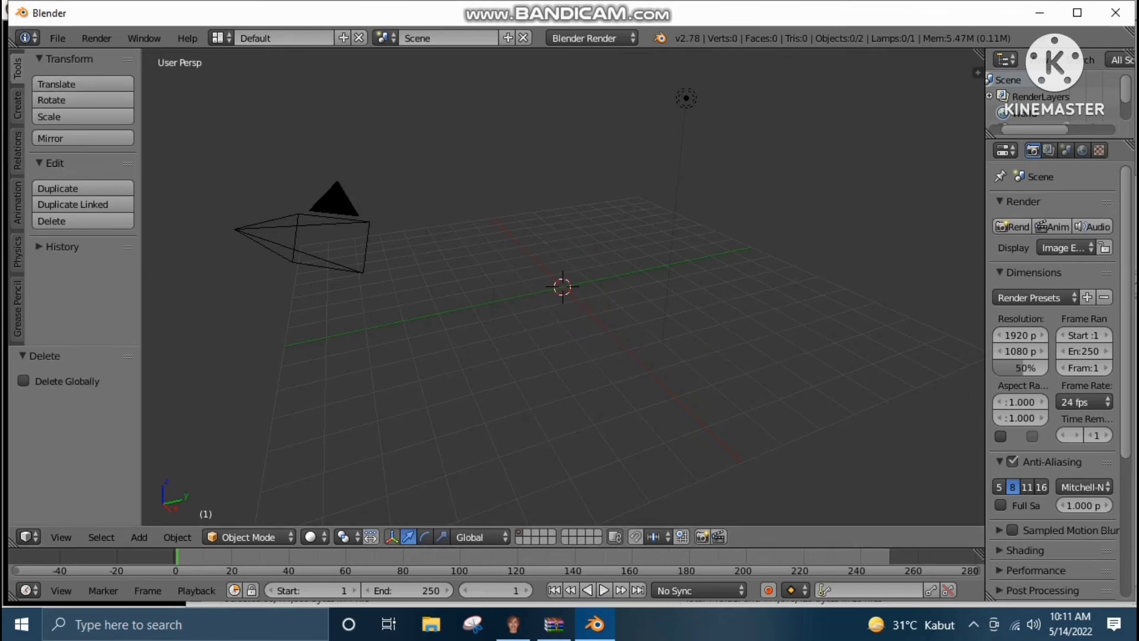
left_click(57, 38)
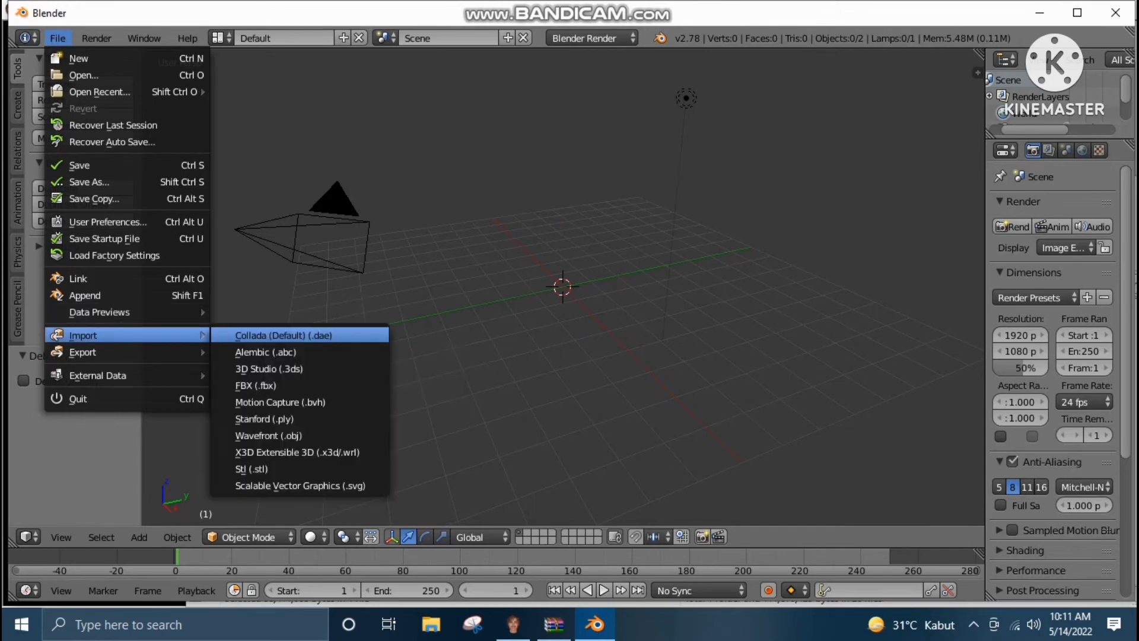
Import the exported FaceGen head from its Collada (.dae) file
left_click(284, 335)
left_click(341, 539)
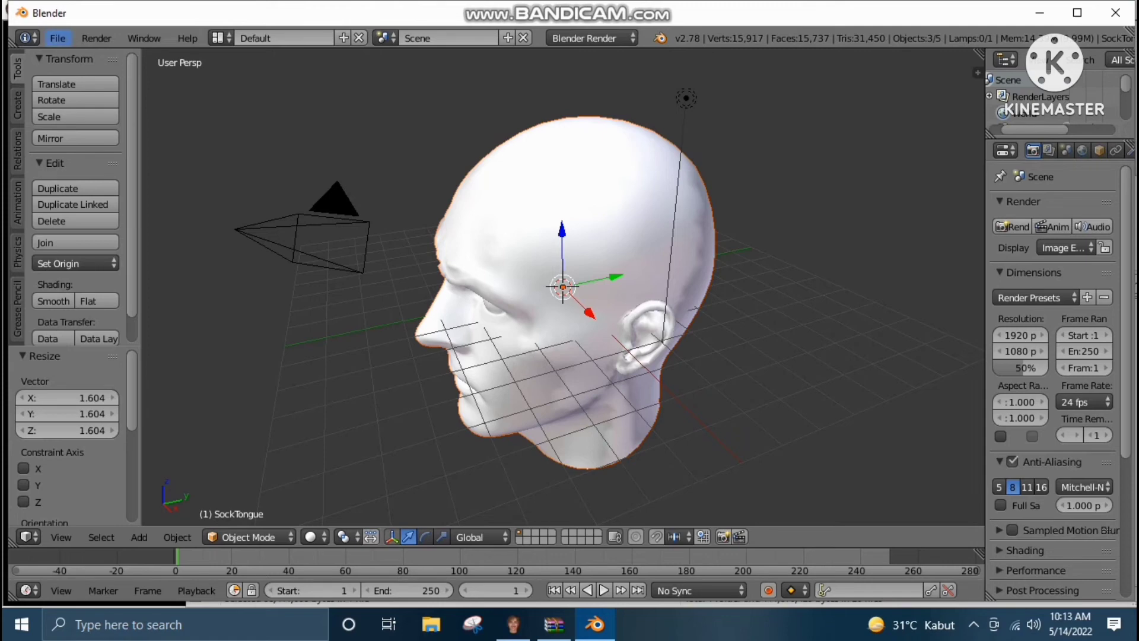
left_click(57, 38)
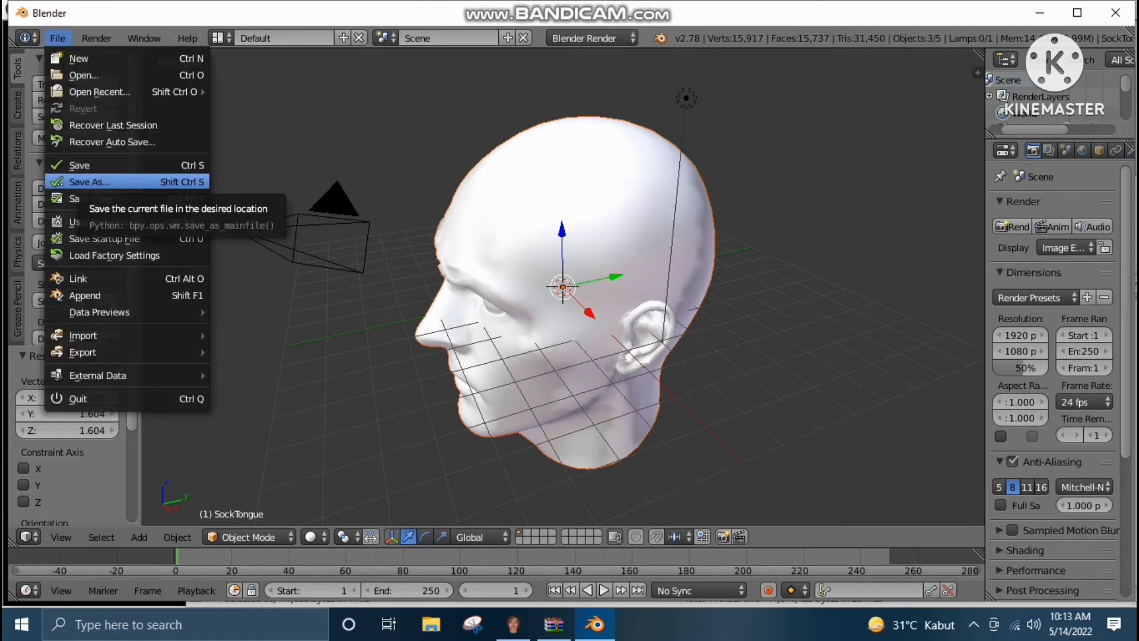
Save the scene as 'hasil export import dari facegen studio.blend' in Documents
left_click(89, 181)
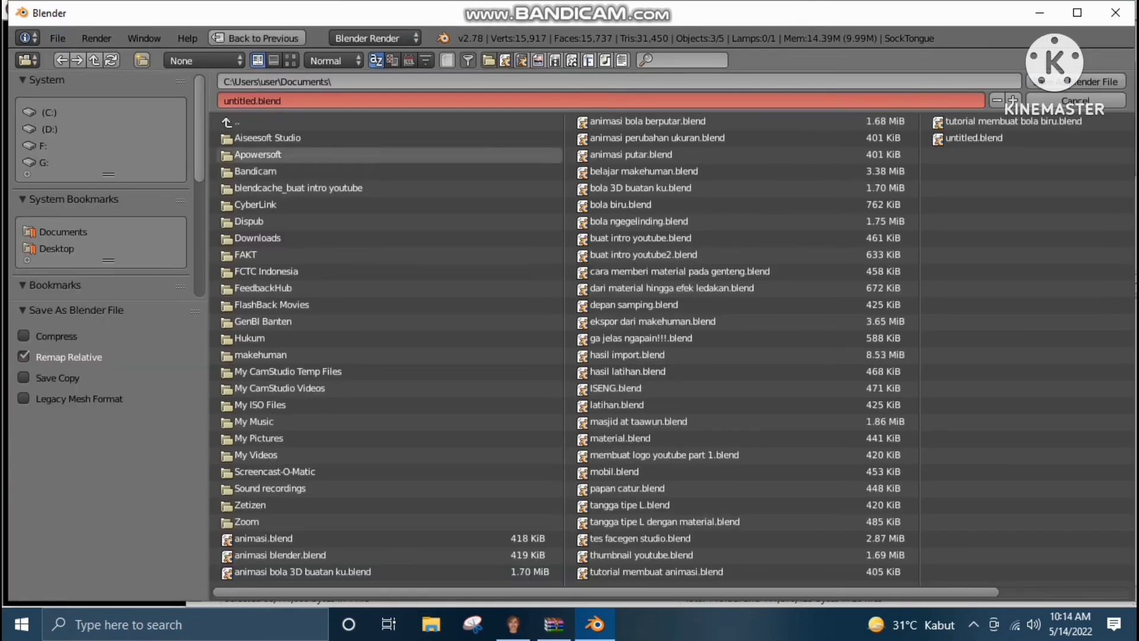
left_click(252, 101)
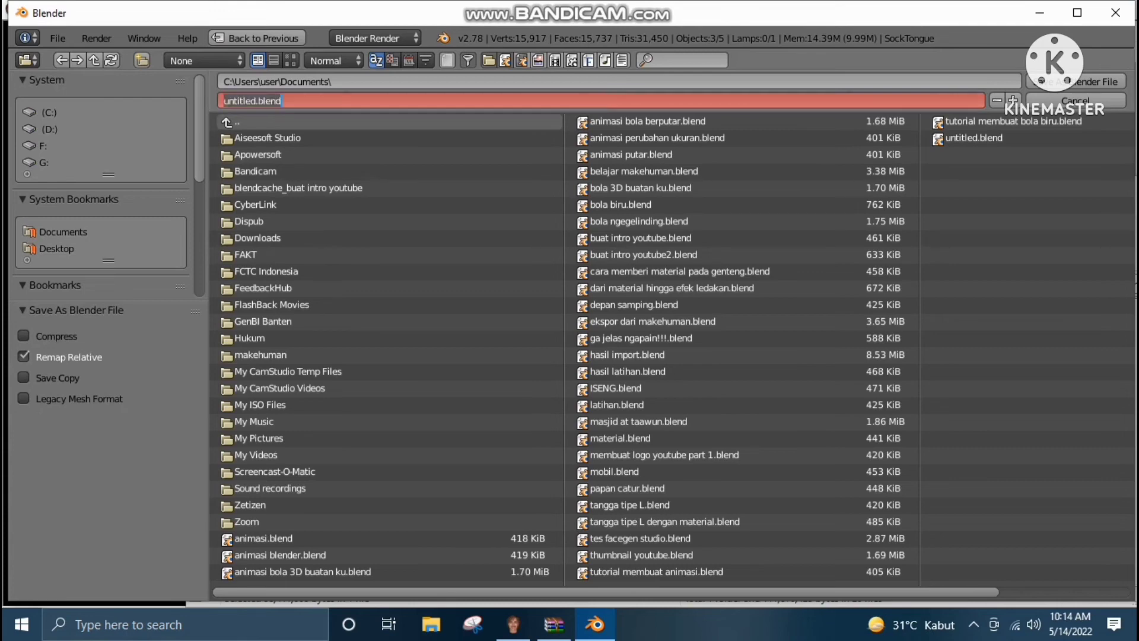
type("hasil ")
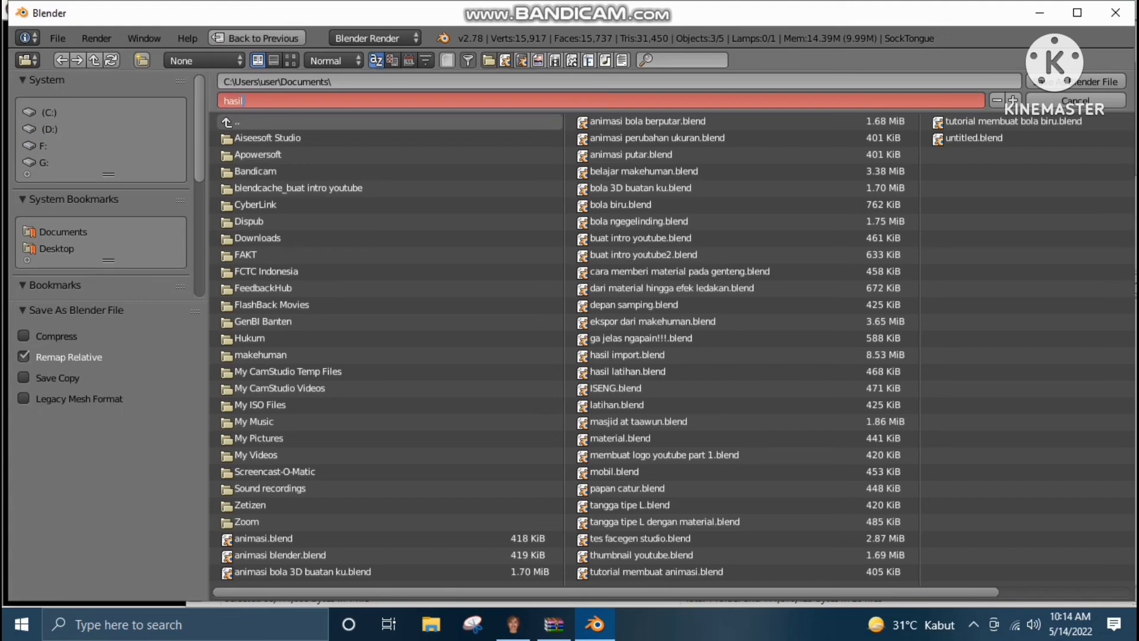
type("export ")
type("impor")
type("t dari fac")
type("eg")
type("en stud")
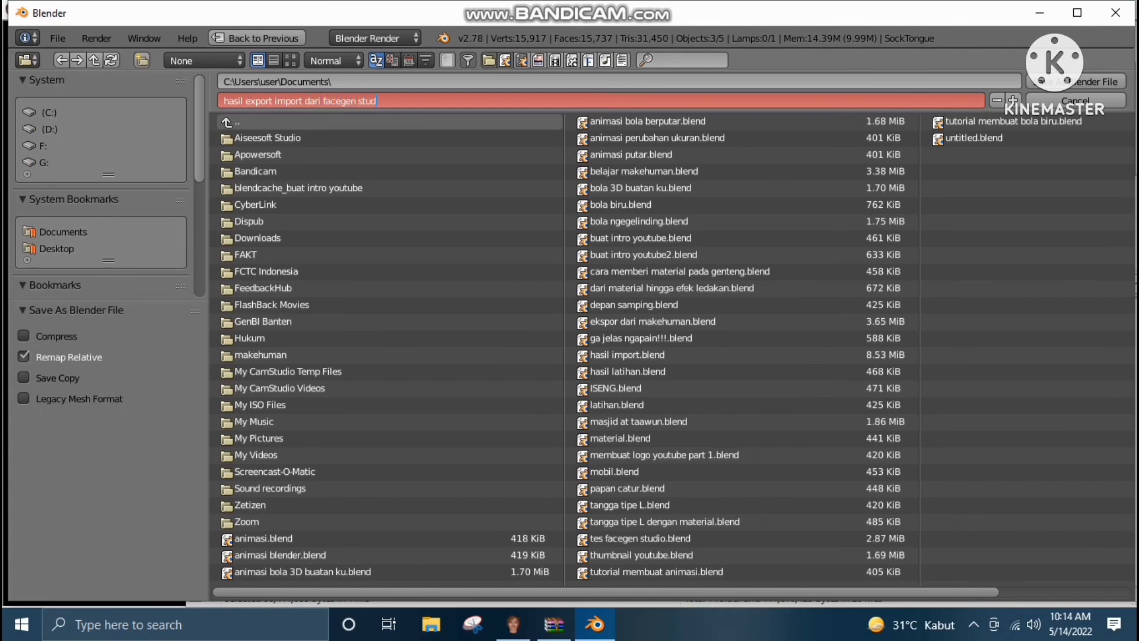
type("io")
key("Return")
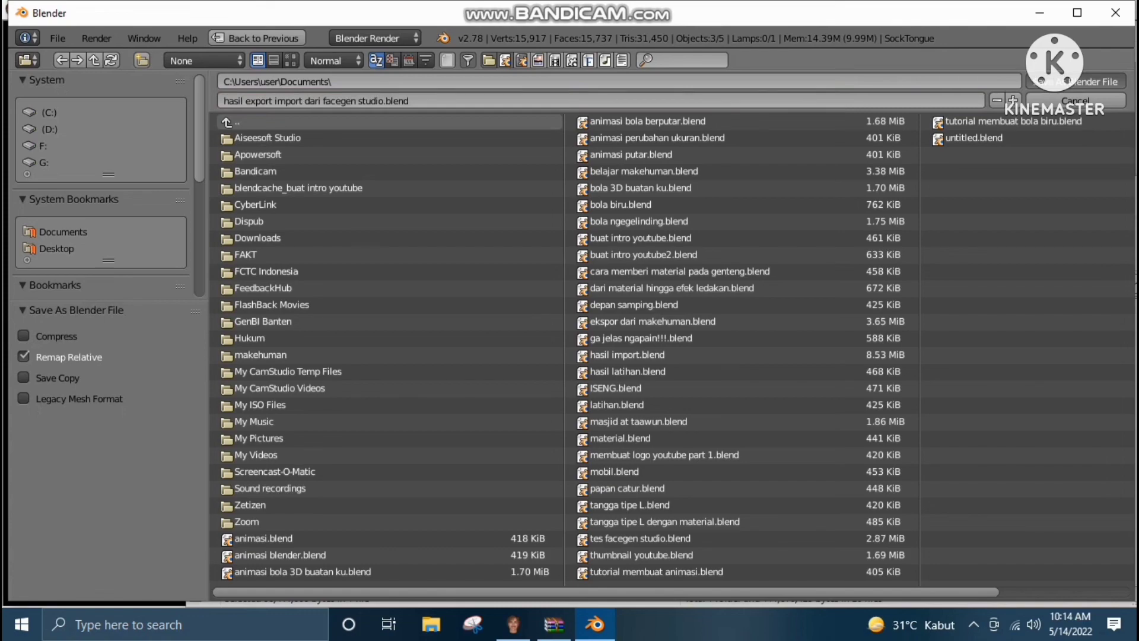